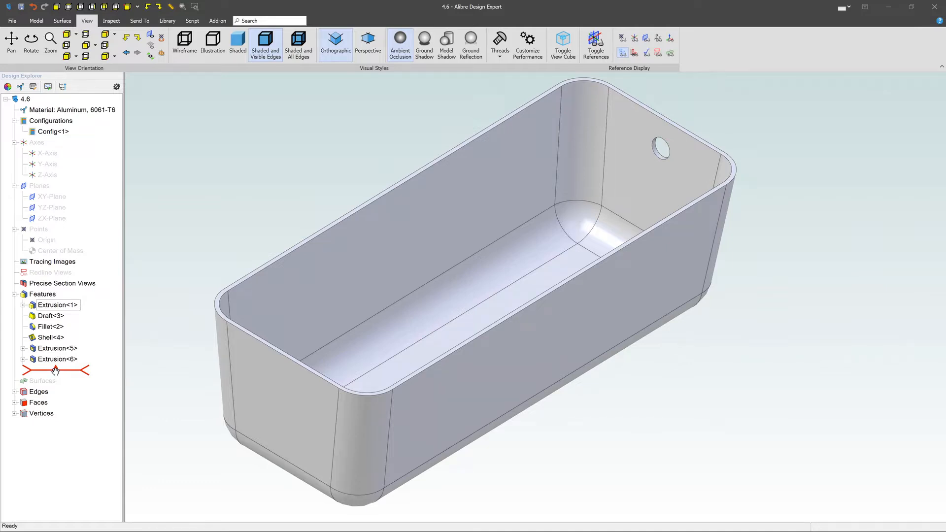
Roll the feature history back to Extrusion<1>, and advance it one feature at a time past Draft<3> and Fillet<2>.
{"action": "left_click_drag", "start_coordinate": [56, 369], "coordinate": [71, 306]}
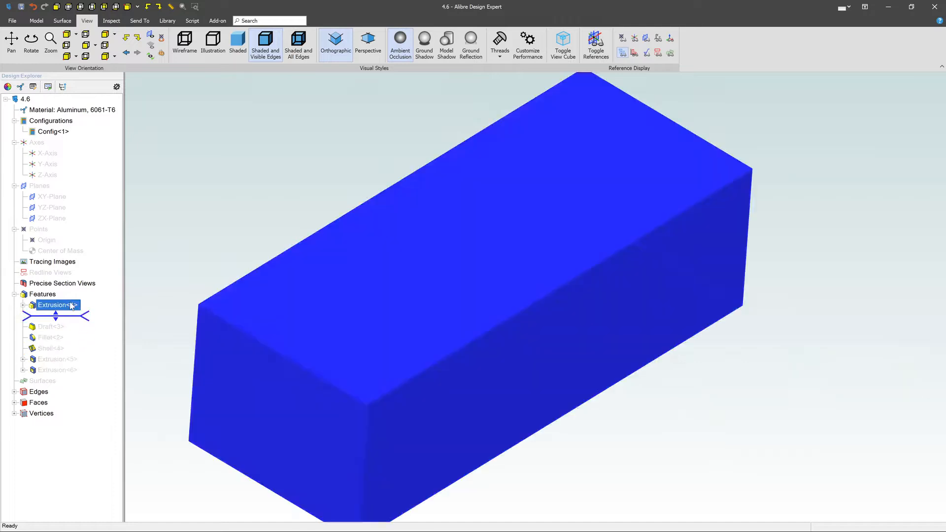
{"action": "left_click", "coordinate": [180, 217]}
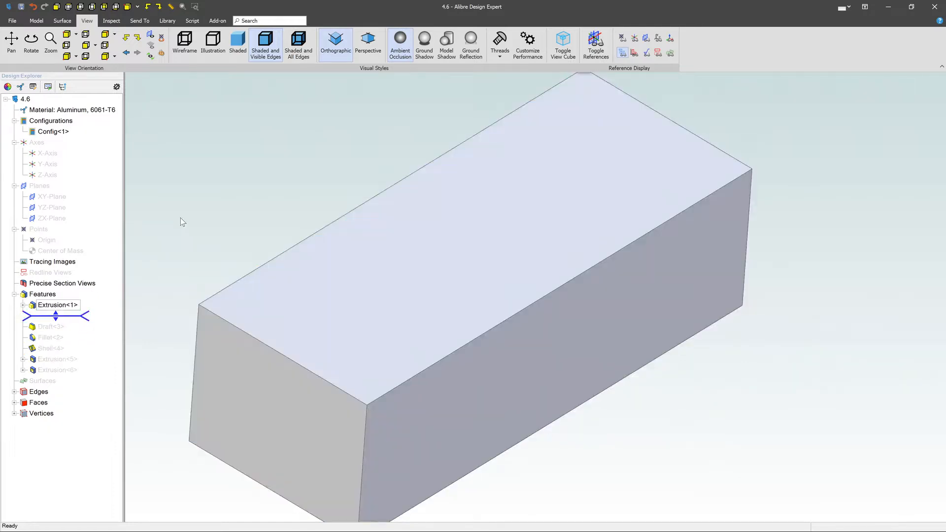
{"action": "left_click_drag", "start_coordinate": [56, 316], "coordinate": [59, 326]}
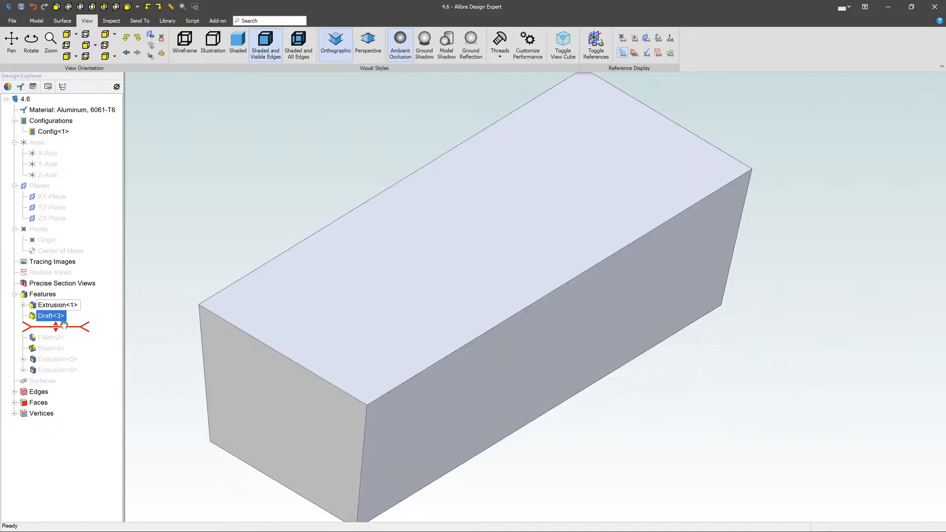
{"action": "left_click_drag", "start_coordinate": [61, 326], "coordinate": [58, 338]}
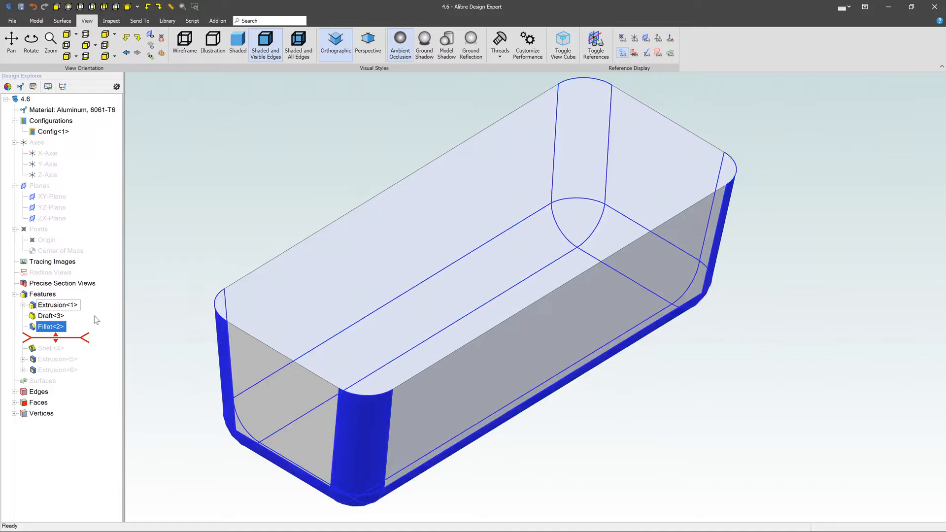
{"action": "left_click", "coordinate": [199, 223]}
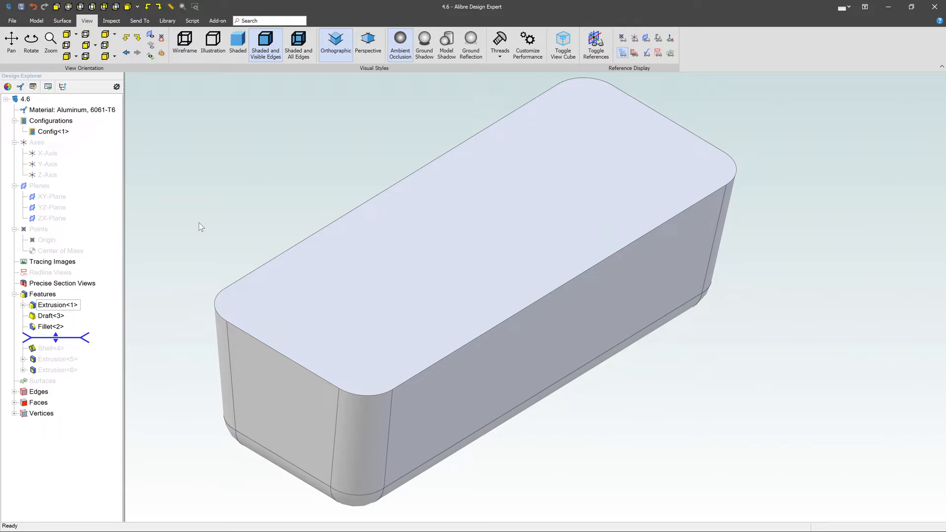
Sketch a roughly square centre rectangle on the tub's large flat top face, above the origin.
{"action": "left_click", "coordinate": [383, 270]}
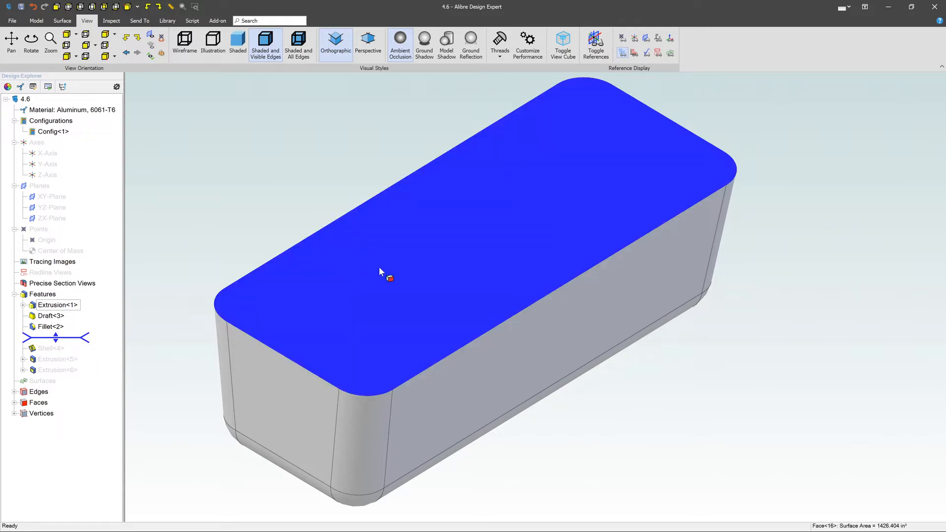
{"action": "left_click", "coordinate": [39, 22]}
{"action": "left_click", "coordinate": [19, 42]}
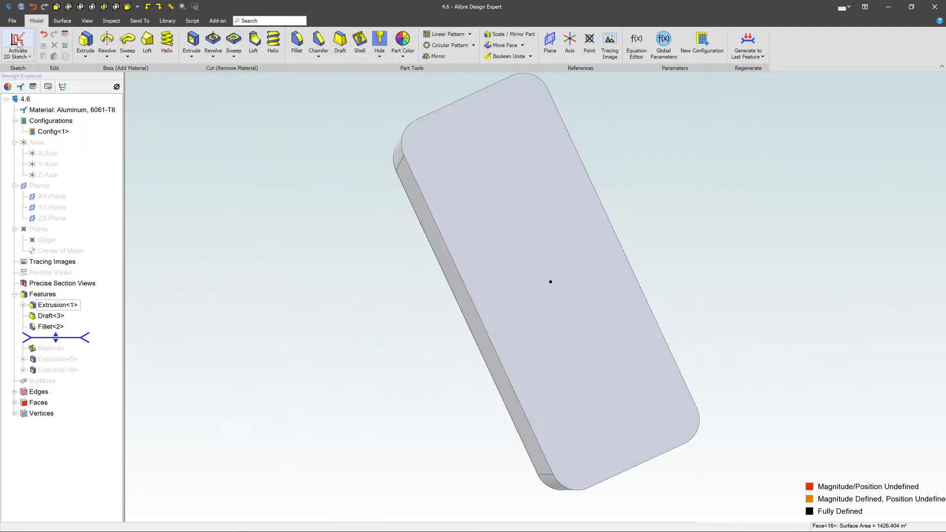
{"action": "left_click", "coordinate": [223, 42]}
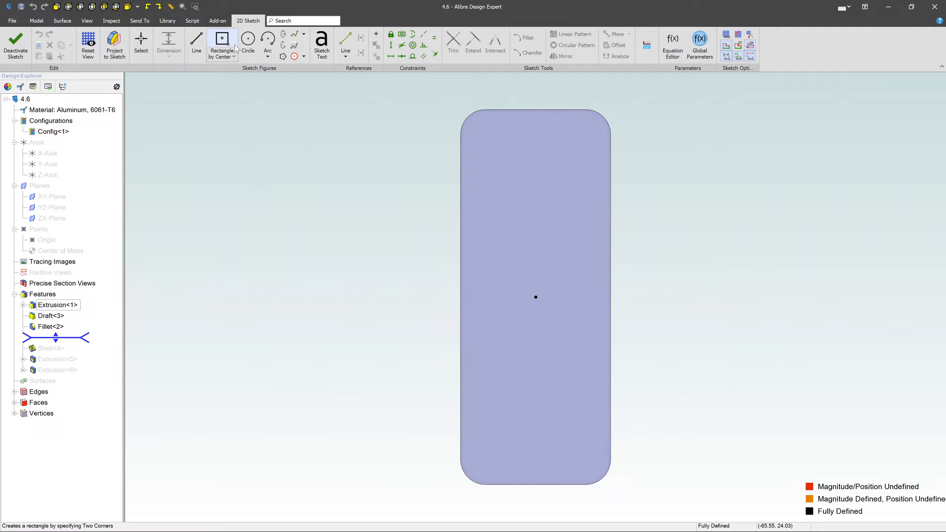
{"action": "left_click", "coordinate": [538, 239]}
{"action": "left_click", "coordinate": [572, 275]}
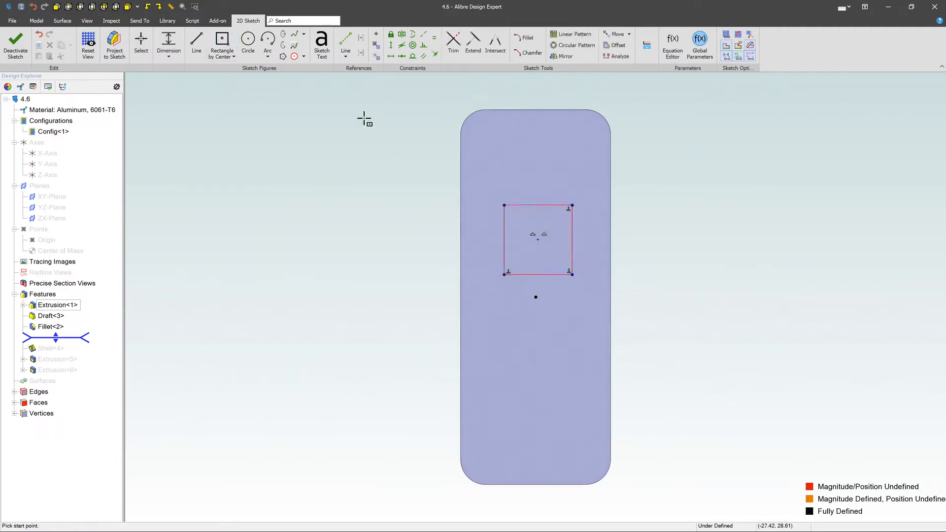
{"action": "left_click", "coordinate": [141, 42]}
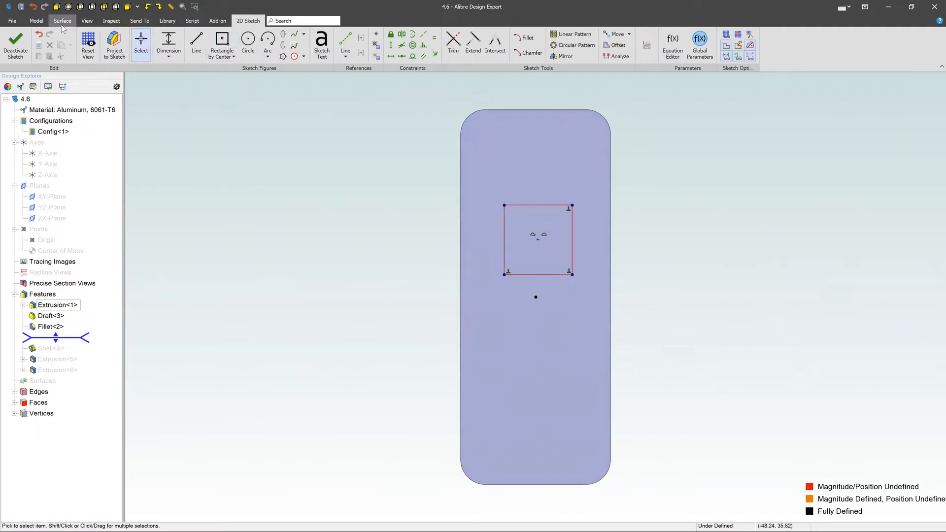
Cut the square sketch through the whole body with an Extrude Cut of type Through ALL.
{"action": "left_click", "coordinate": [44, 22]}
{"action": "left_click", "coordinate": [187, 42]}
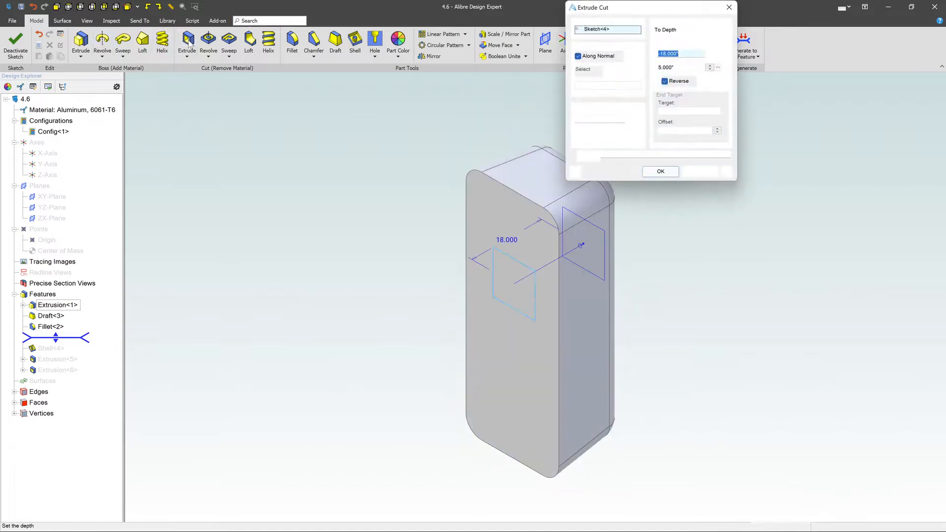
{"action": "left_click", "coordinate": [695, 30]}
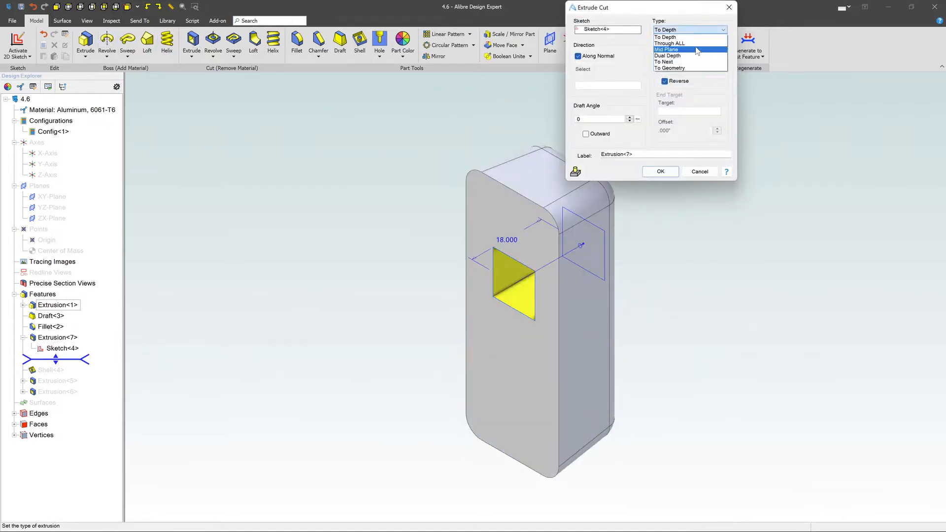
{"action": "left_click", "coordinate": [670, 43]}
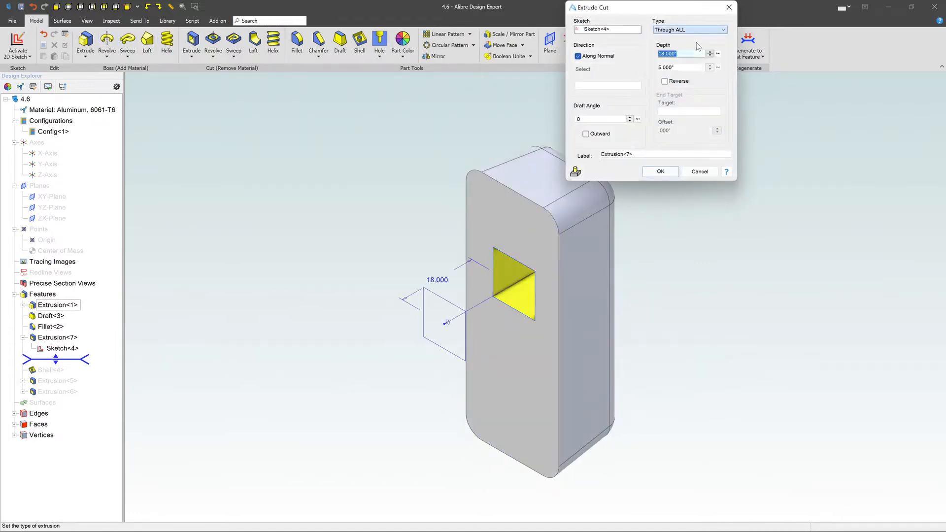
{"action": "left_click", "coordinate": [650, 173]}
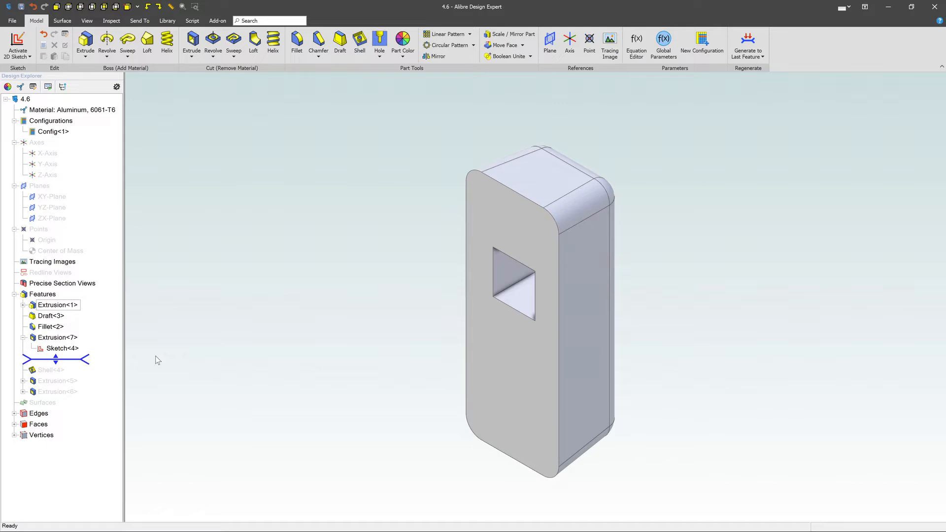
Roll the feature history forward past Shell<4> and on to the end after Extrusion<6>.
{"action": "left_click_drag", "start_coordinate": [56, 359], "coordinate": [60, 374]}
{"action": "left_click", "coordinate": [298, 341]}
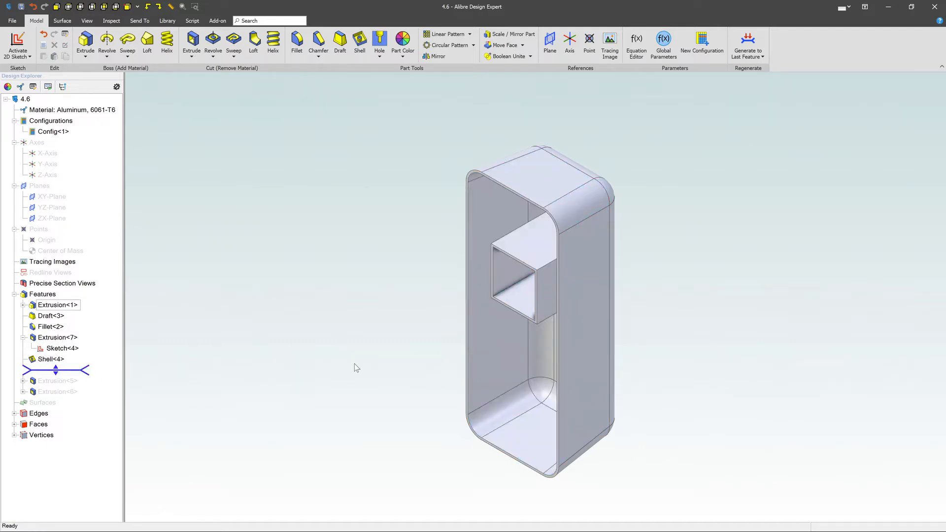
{"action": "middle_click_drag", "start_coordinate": [354, 364], "coordinate": [368, 345]}
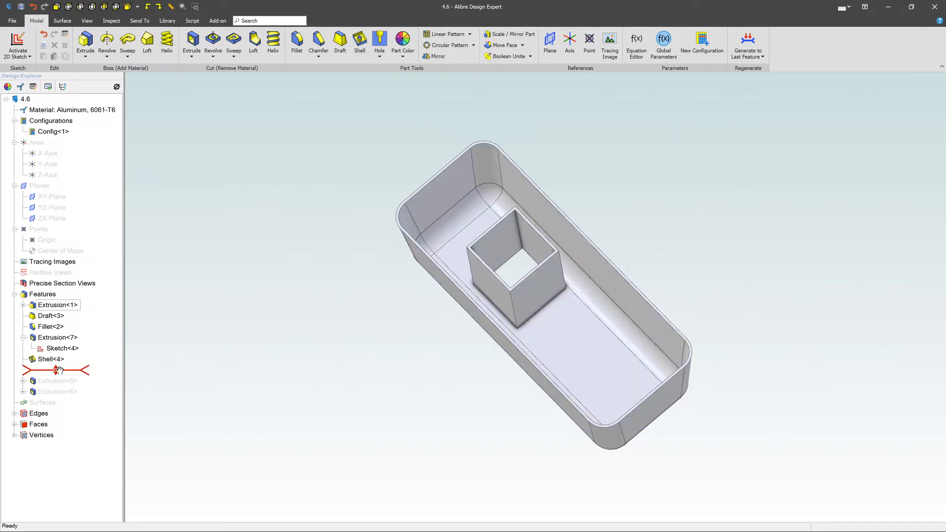
{"action": "left_click_drag", "start_coordinate": [59, 370], "coordinate": [56, 391]}
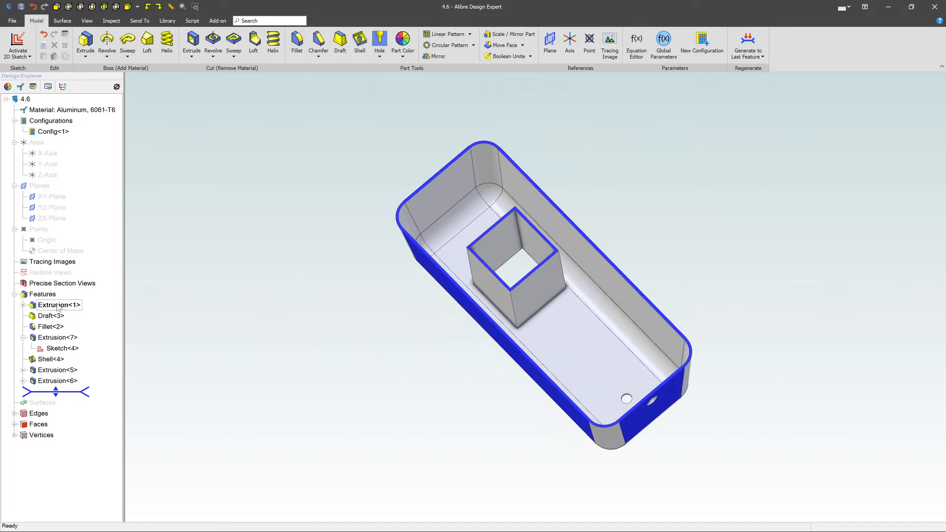
Rename the base feature Extrusion<1> as TUB.
{"action": "left_click", "coordinate": [59, 306]}
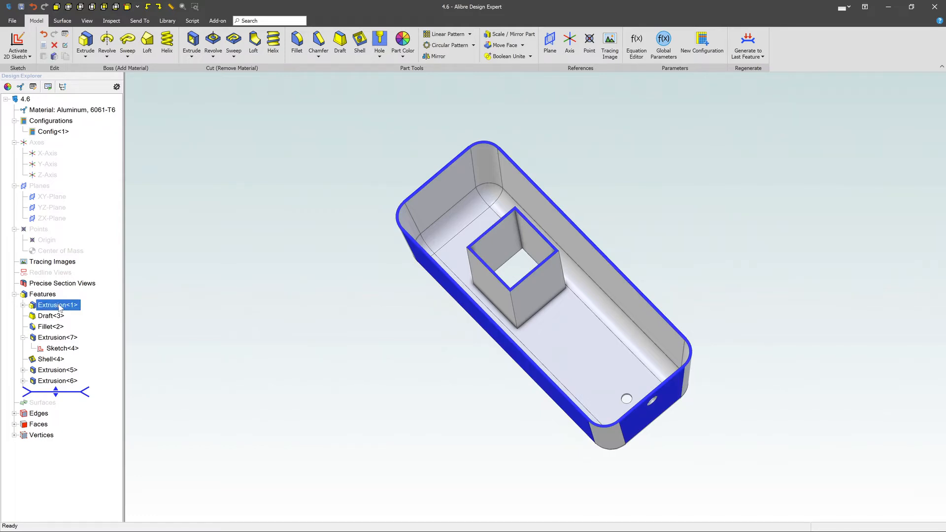
{"action": "right_click", "coordinate": [60, 308]}
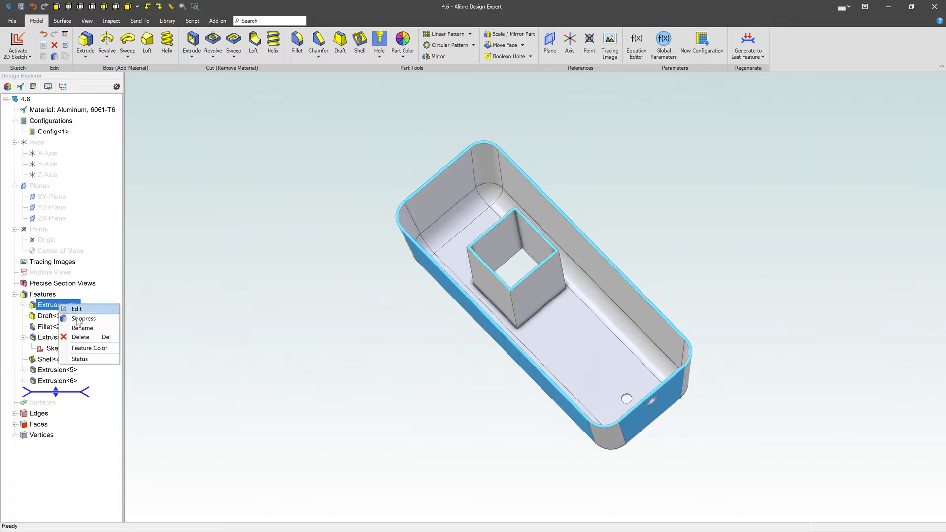
{"action": "left_click", "coordinate": [90, 326]}
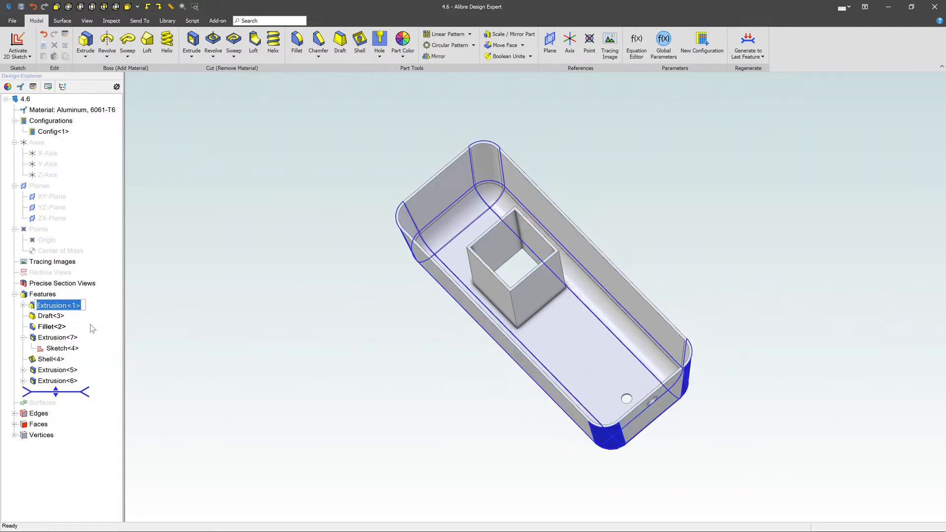
{"action": "type", "text": "th"}
{"action": "key", "text": "BackSpace"}
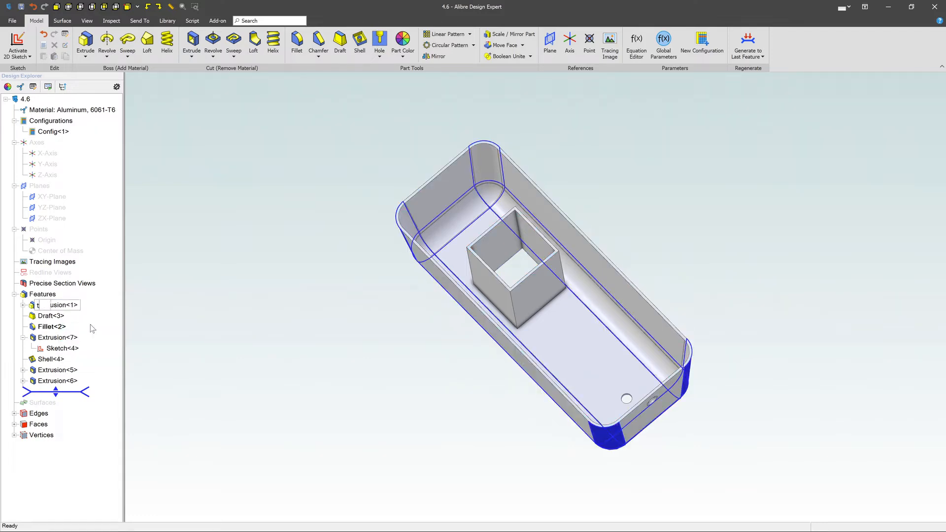
{"action": "key", "text": "BackSpace"}
{"action": "type", "text": "TUB"}
{"action": "key", "text": "Return"}
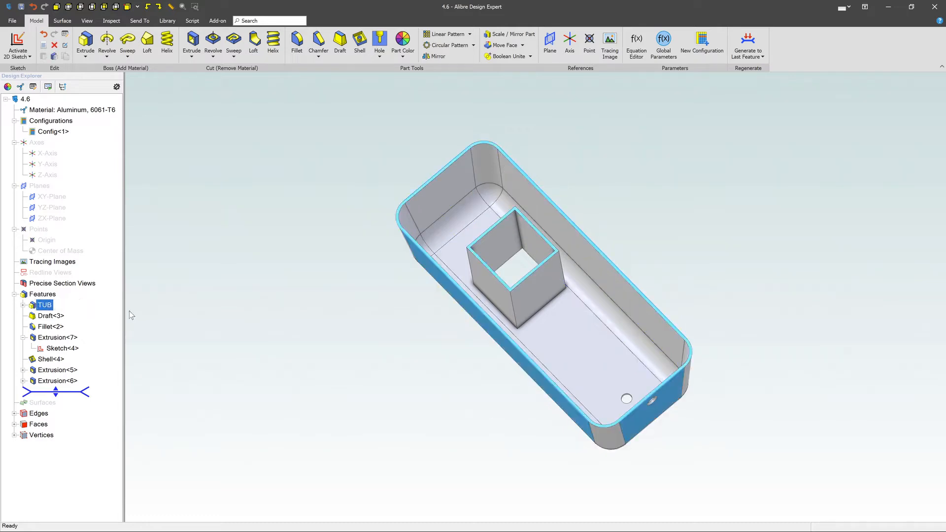
Highlight the draft and fillet features, and review the actions available for the square cut and its sketch.
{"action": "left_click", "coordinate": [49, 316]}
{"action": "left_click", "coordinate": [56, 327]}
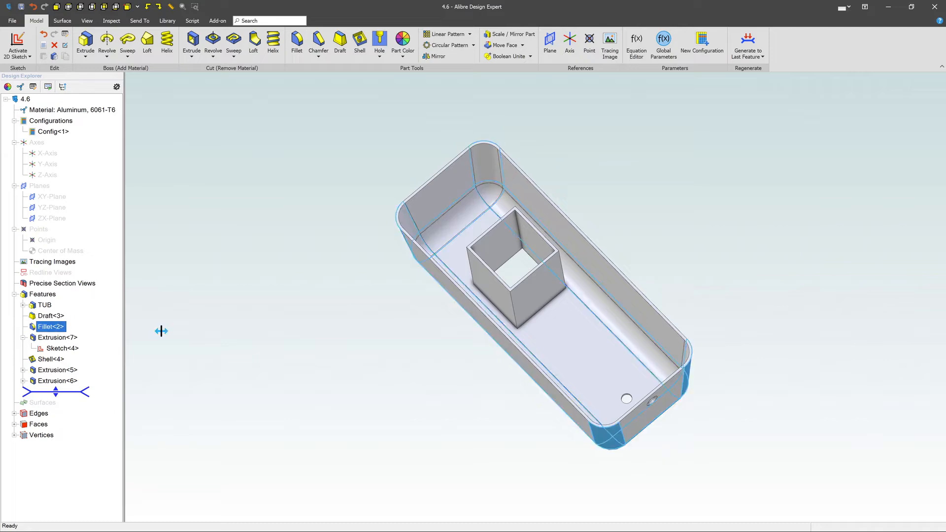
{"action": "left_click", "coordinate": [249, 341]}
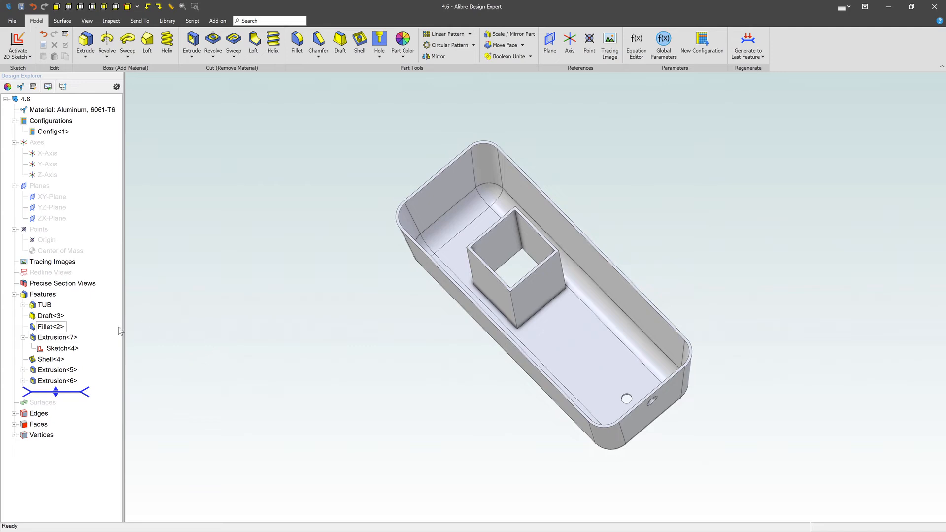
{"action": "left_click", "coordinate": [55, 338]}
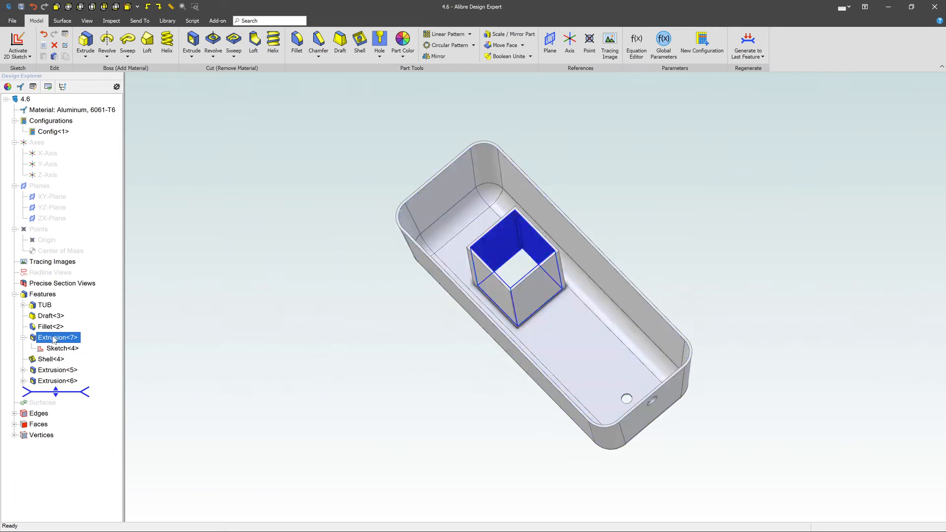
{"action": "right_click", "coordinate": [55, 339]}
{"action": "left_click", "coordinate": [147, 341]}
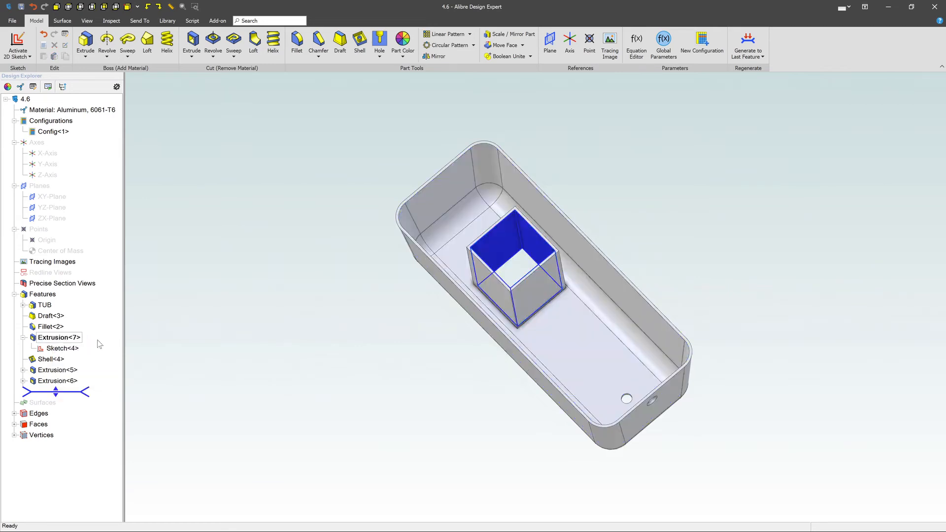
{"action": "left_click", "coordinate": [59, 349]}
{"action": "right_click", "coordinate": [59, 348]}
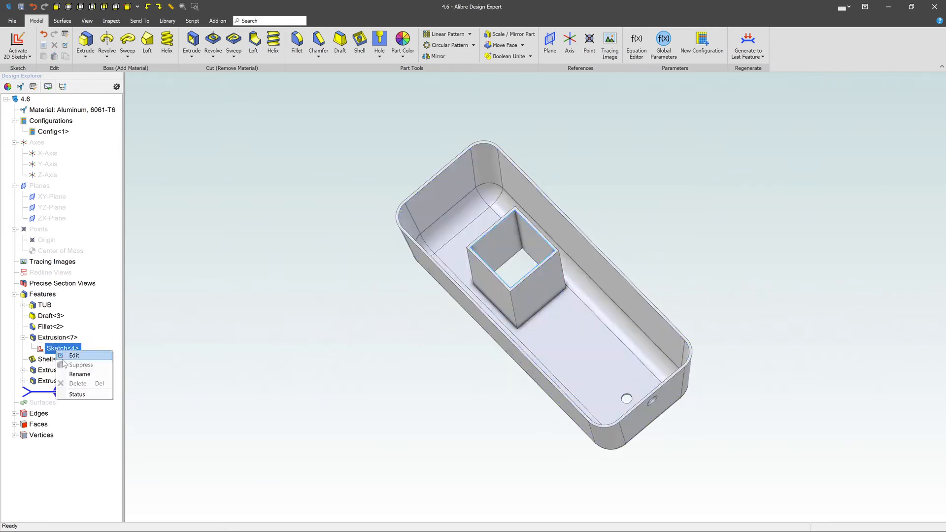
{"action": "left_click", "coordinate": [189, 339]}
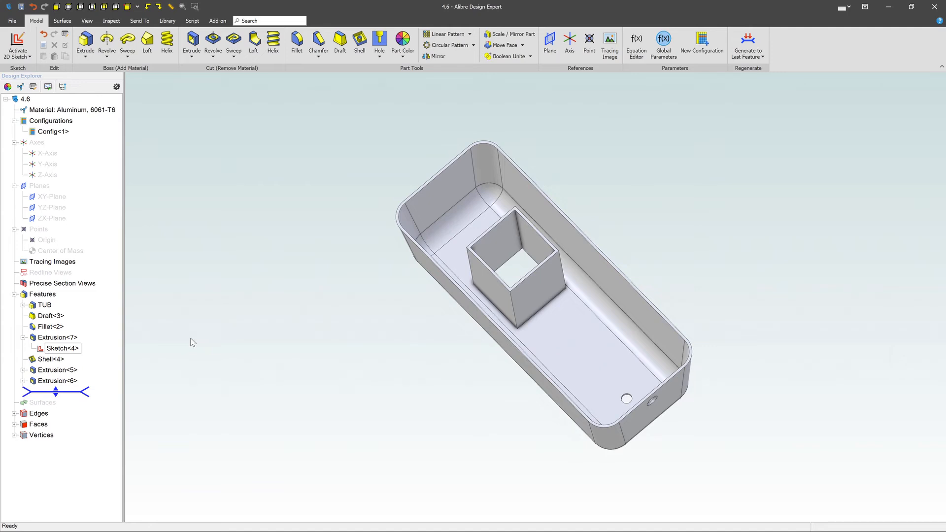
Check the sketch nested under TUB, collapse the expanded features, and highlight the square cut on the model.
{"action": "left_click", "coordinate": [23, 305]}
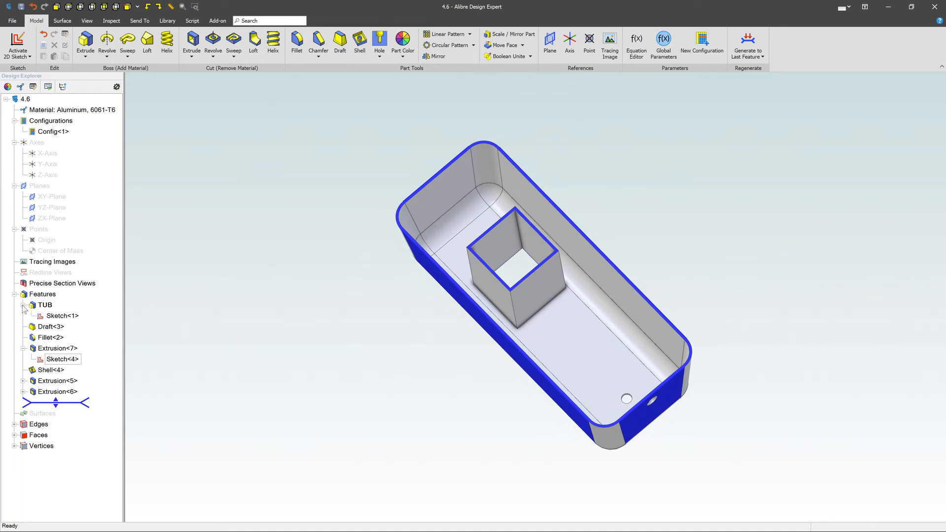
{"action": "left_click", "coordinate": [22, 305]}
{"action": "left_click", "coordinate": [69, 338]}
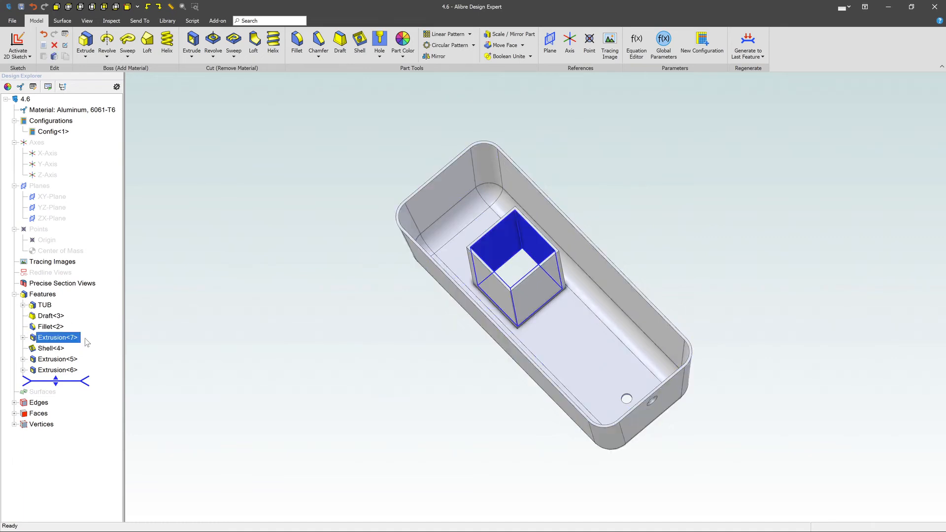
{"action": "left_click", "coordinate": [233, 301]}
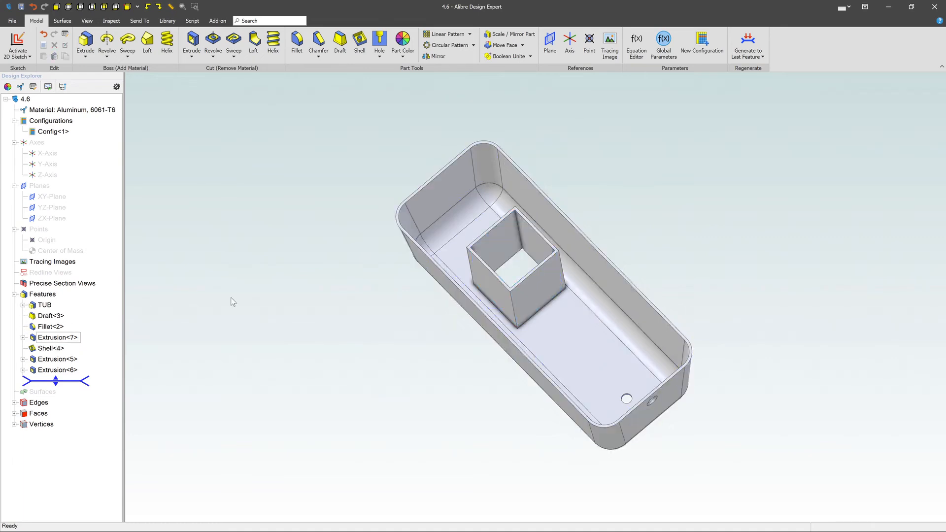